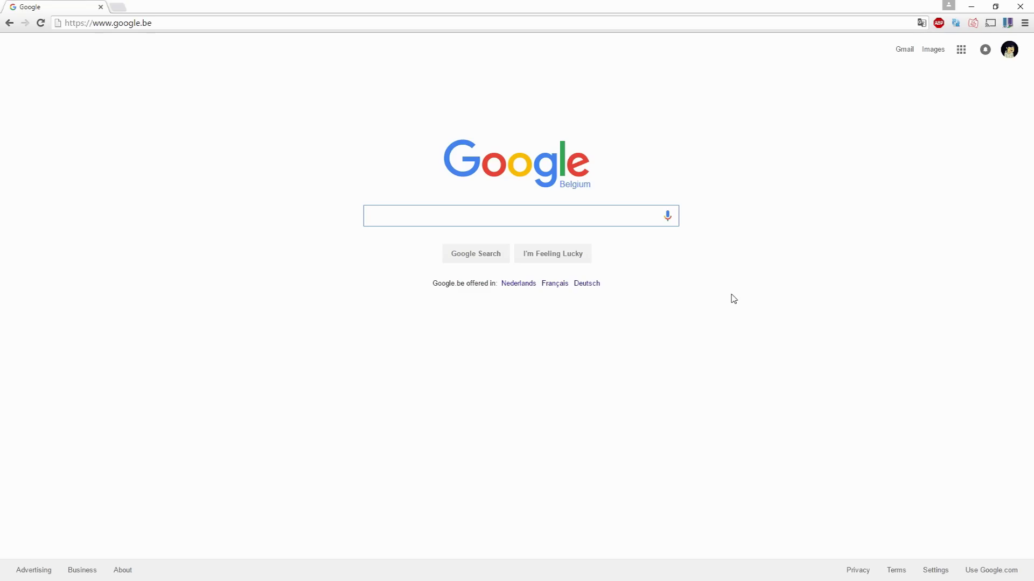
# - Search Google Images for 'hill at night' and preview the moonlit tree-on-a-hill photo
pyautogui.write('hill at night')
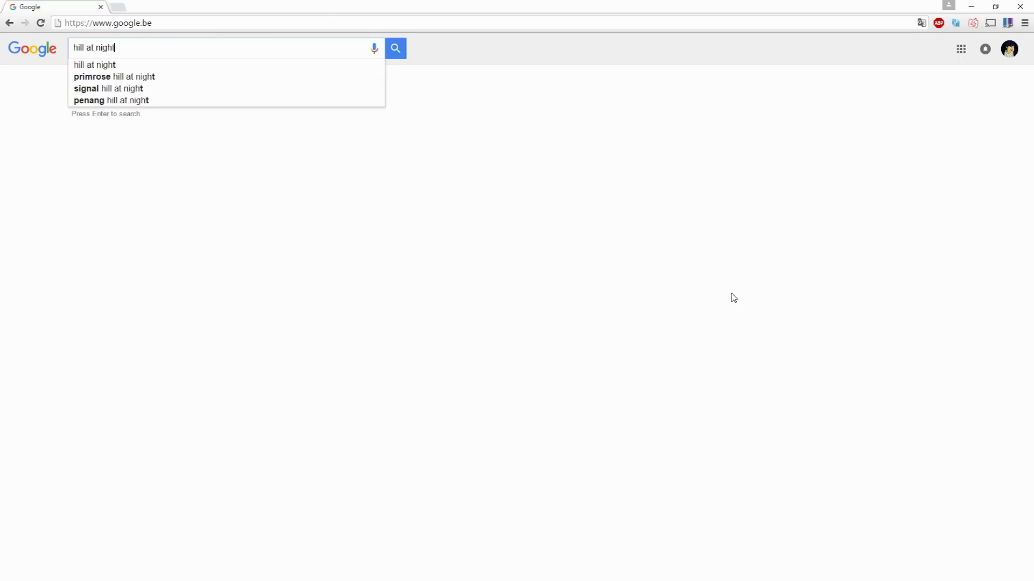
pyautogui.press('Return')
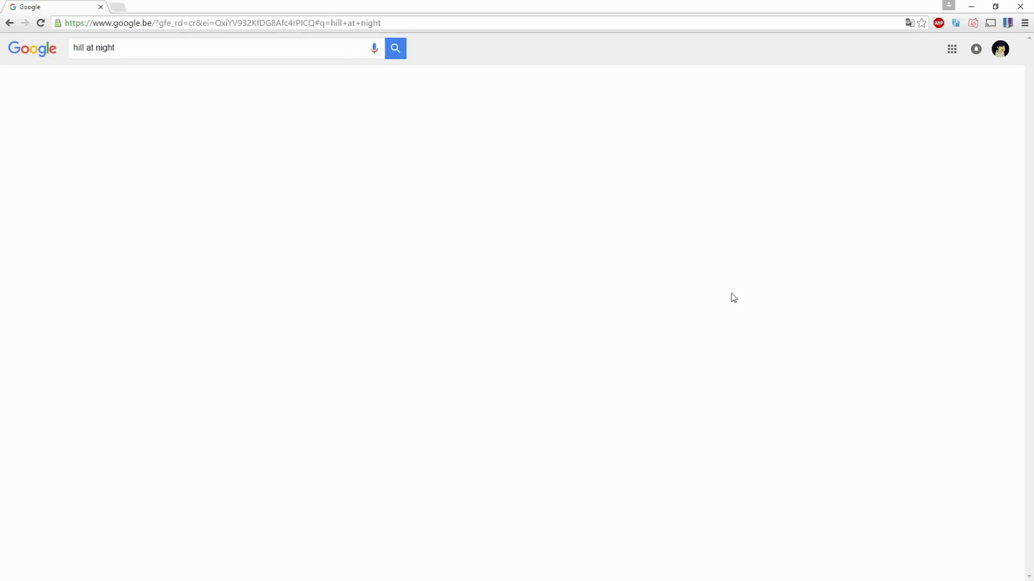
pyautogui.scroll(-3, 532, 252)
pyautogui.scroll(5, 532, 252)
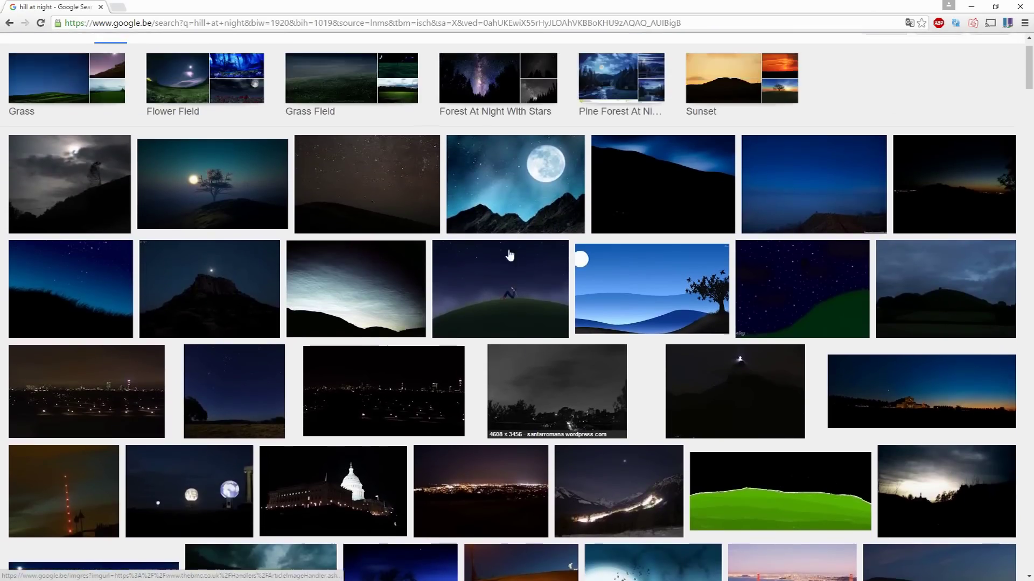
pyautogui.click(226, 228)
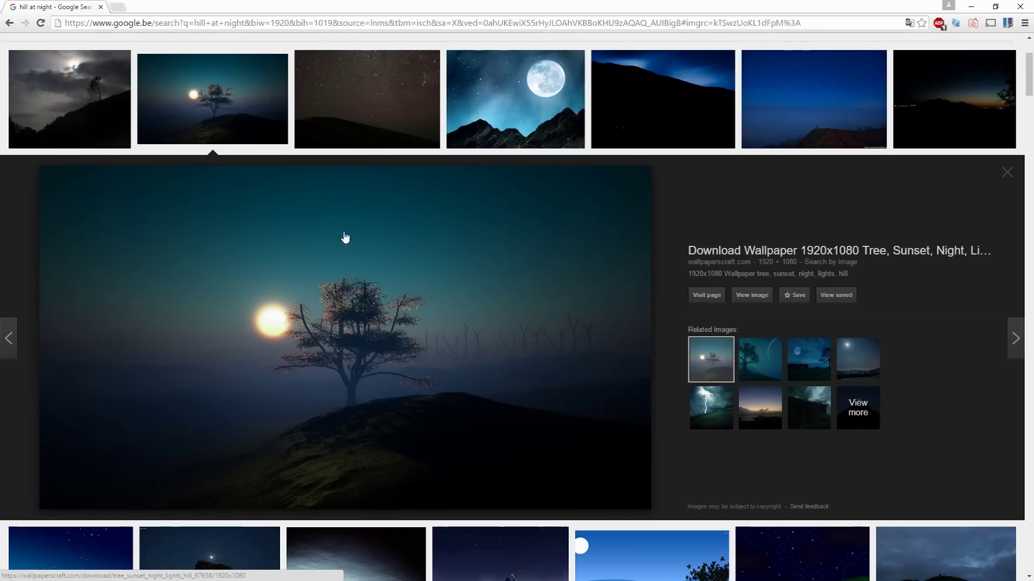
pyautogui.rightClick(343, 232)
# - Save the tree photo as Photo.jpg in the Video's van de week > 29 juli folder
pyautogui.click(404, 324)
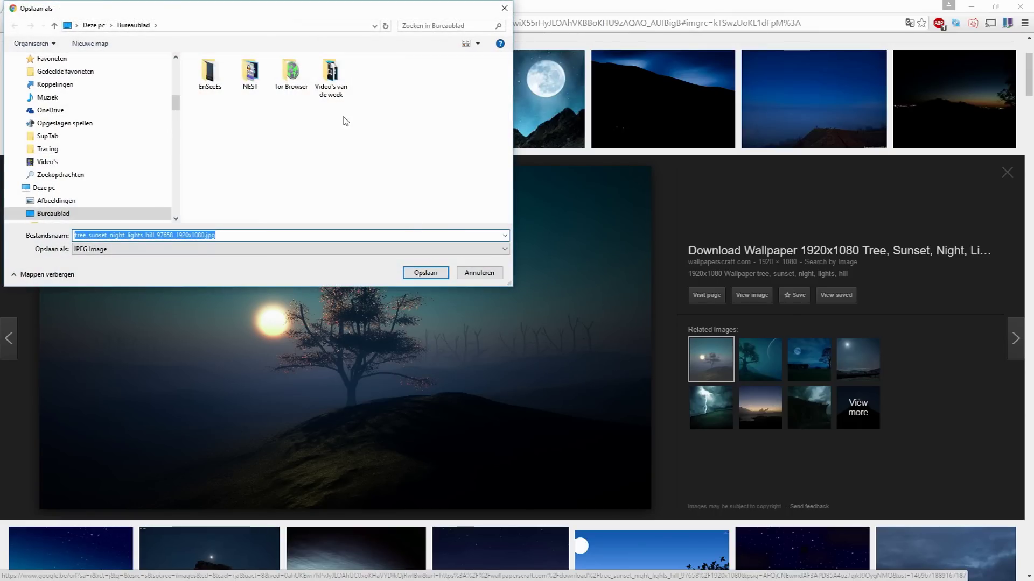
pyautogui.doubleClick(331, 73)
pyautogui.doubleClick(333, 155)
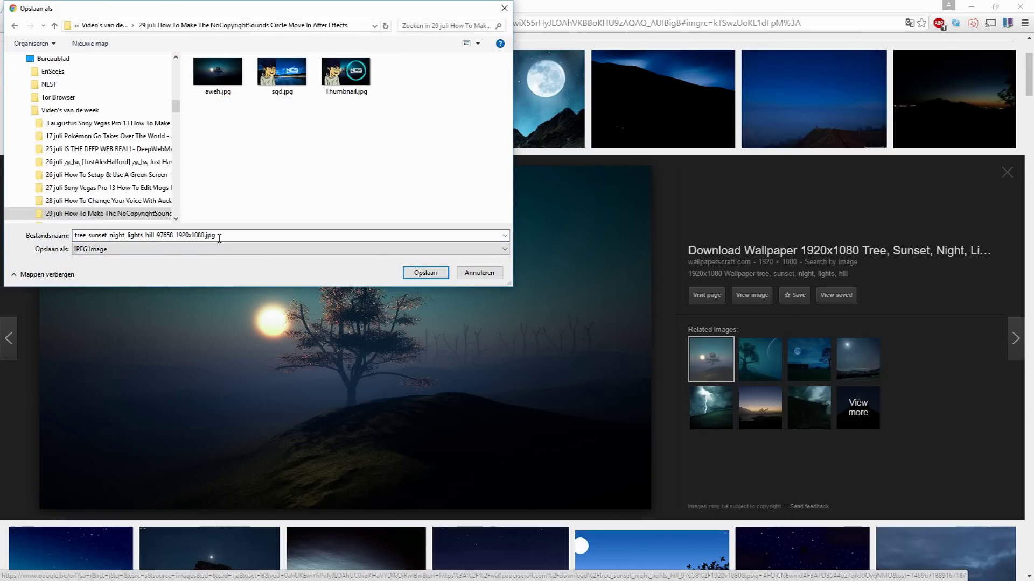
pyautogui.click(162, 236)
pyautogui.write('P')
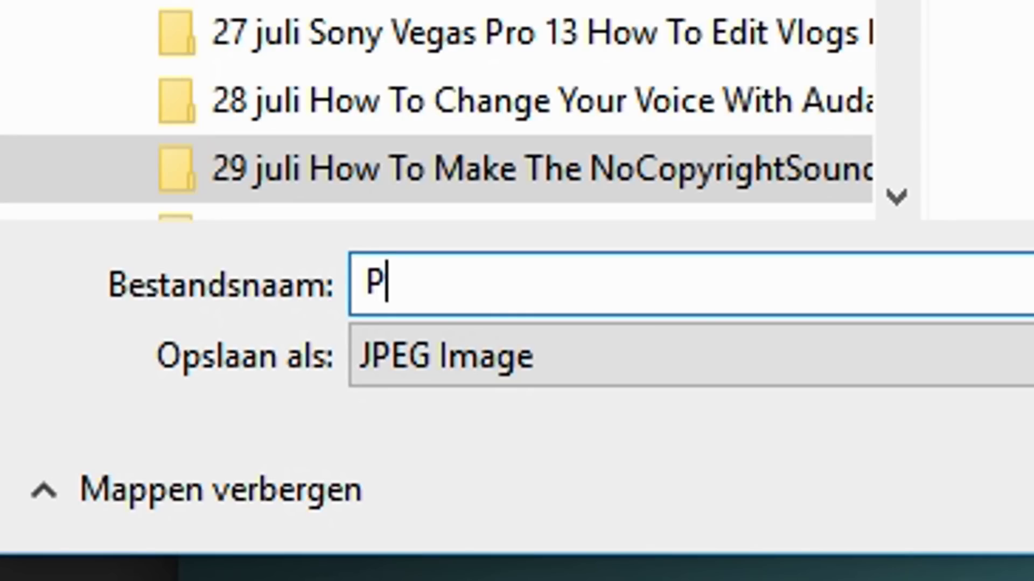
pyautogui.write('hoto')
pyautogui.press('Return')
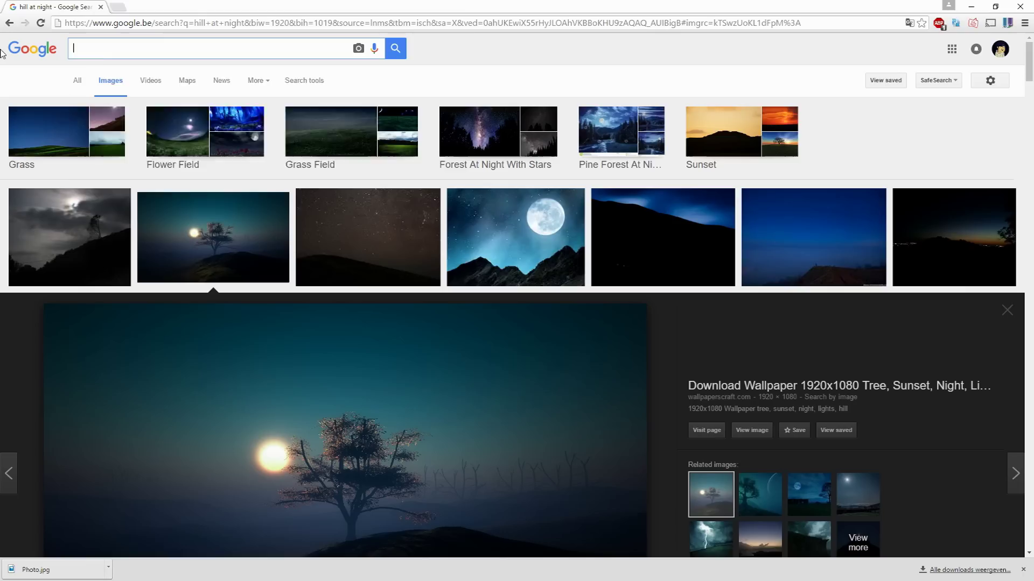
# - Search 'nocopyrightsounds logo png' and browse NCS thumbnails until the transparent GoAnimate wiki logo is previewed
pyautogui.write('nocopyri')
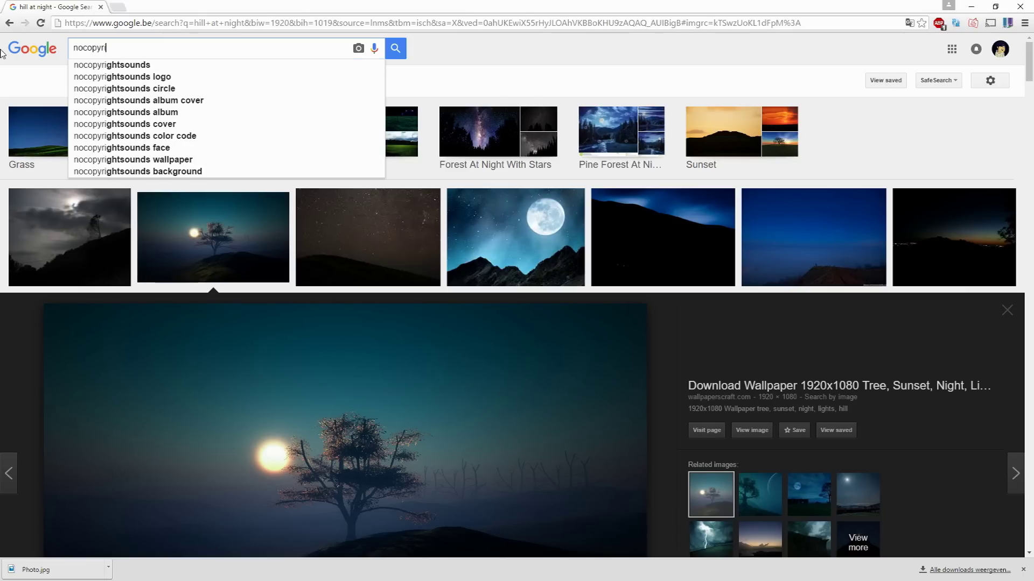
pyautogui.write('ghtsounds logo png')
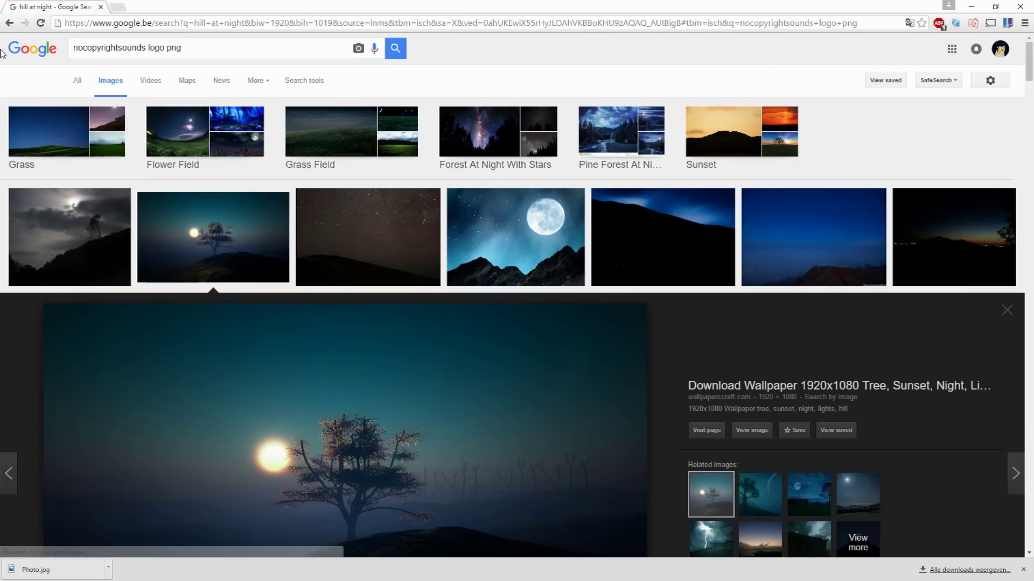
pyautogui.press('Return')
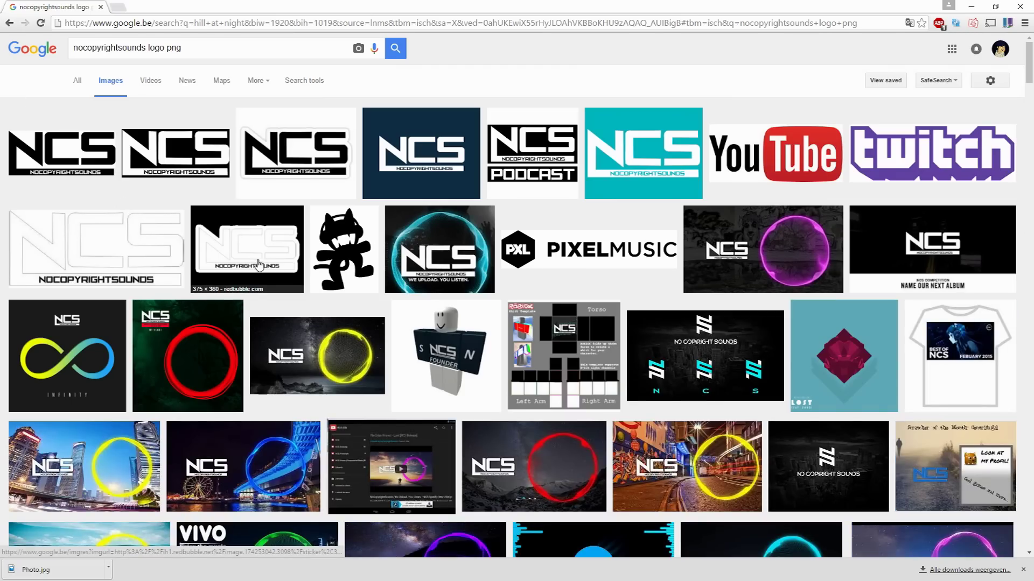
pyautogui.click(61, 154)
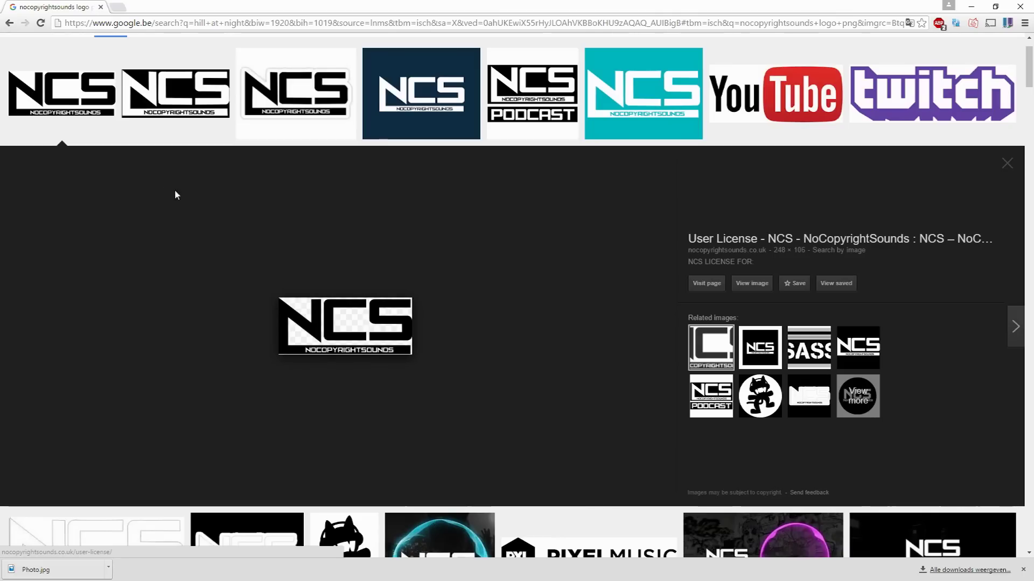
pyautogui.click(200, 90)
pyautogui.click(296, 90)
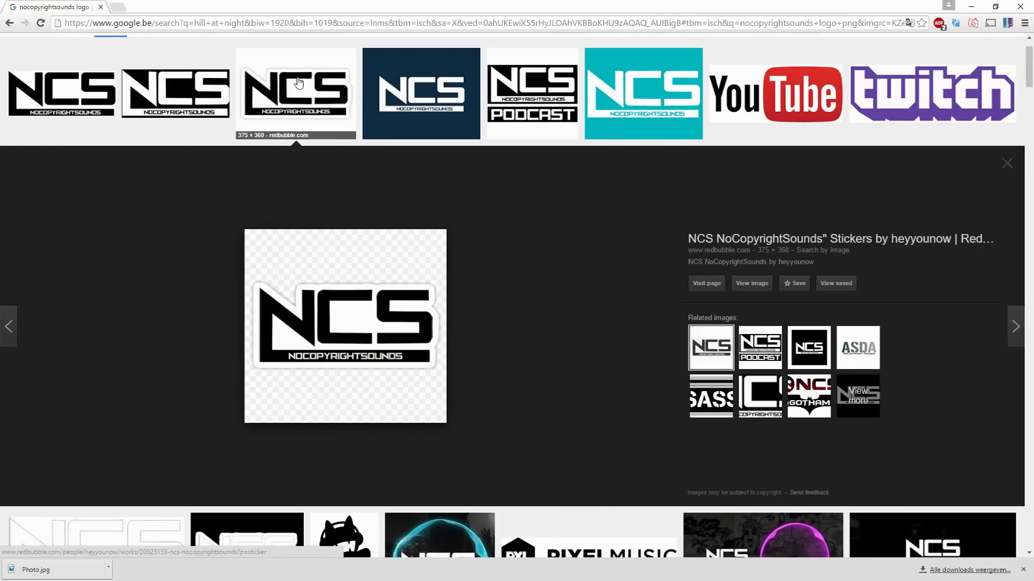
pyautogui.click(528, 90)
pyautogui.scroll(-3, 394, 208)
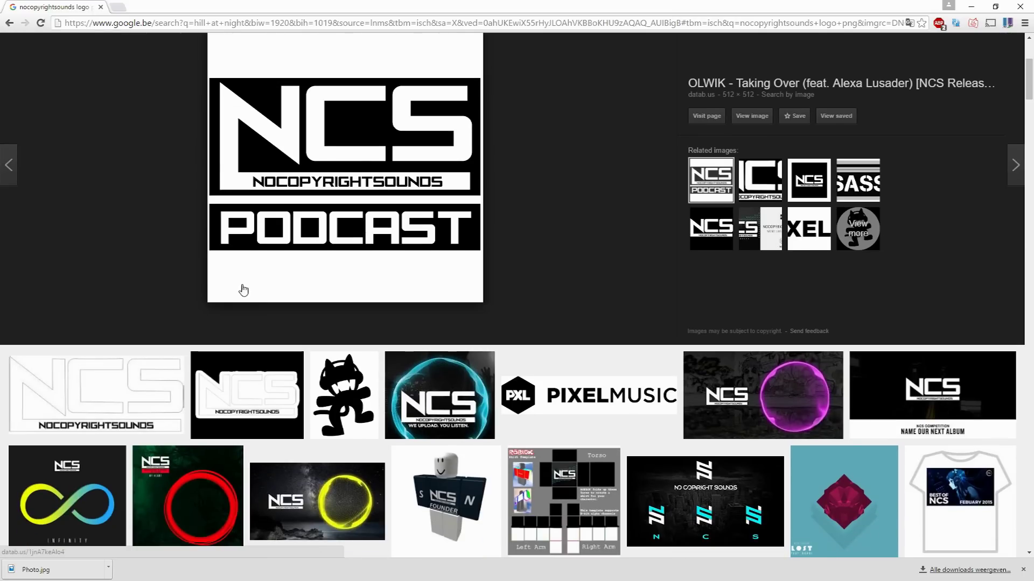
pyautogui.click(134, 385)
pyautogui.scroll(3, 207, 345)
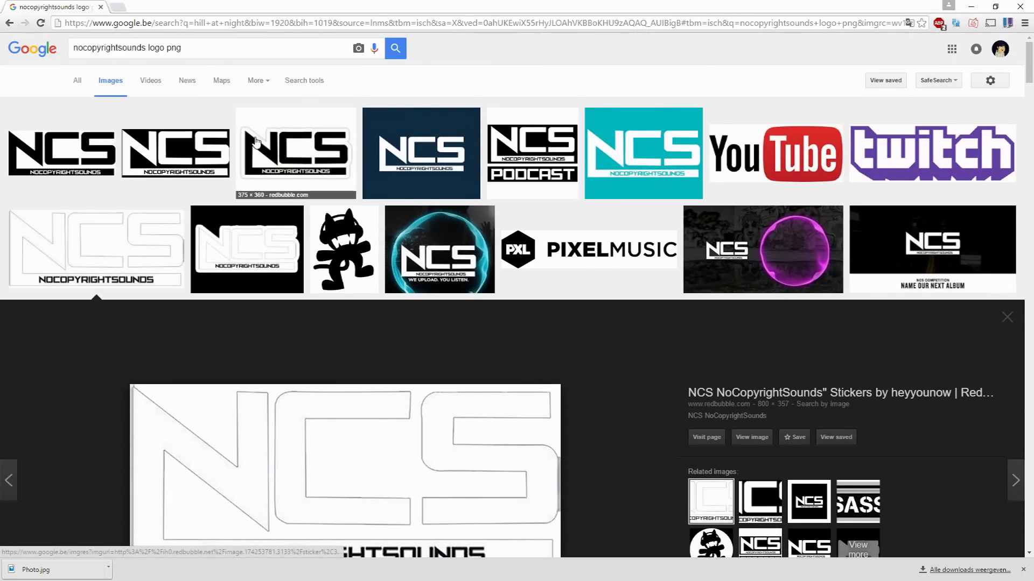
pyautogui.click(284, 127)
pyautogui.click(195, 122)
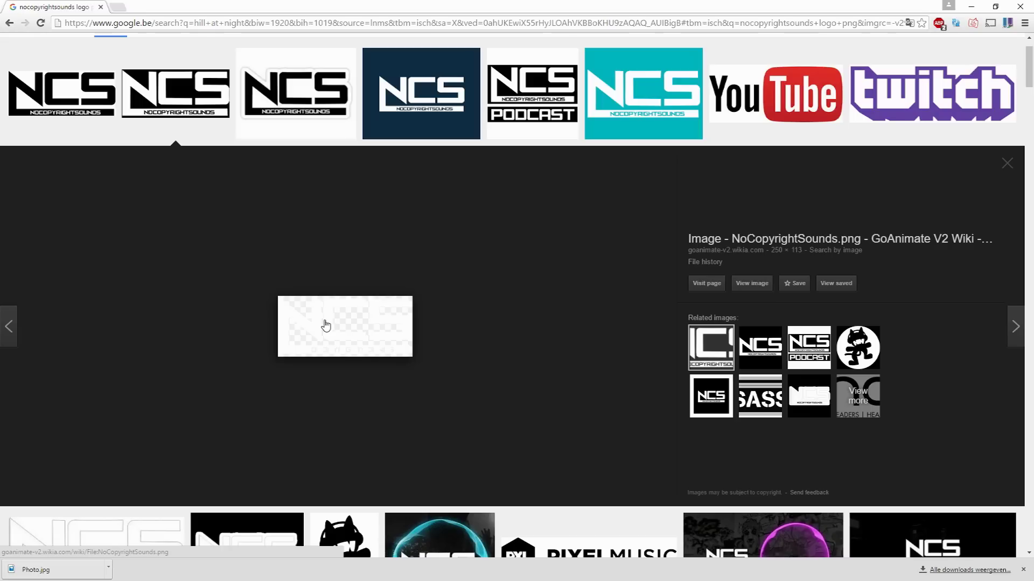
# - Save the transparent logo image as NCS Logo.png in the tutorial folder
pyautogui.rightClick(325, 325)
pyautogui.click(420, 416)
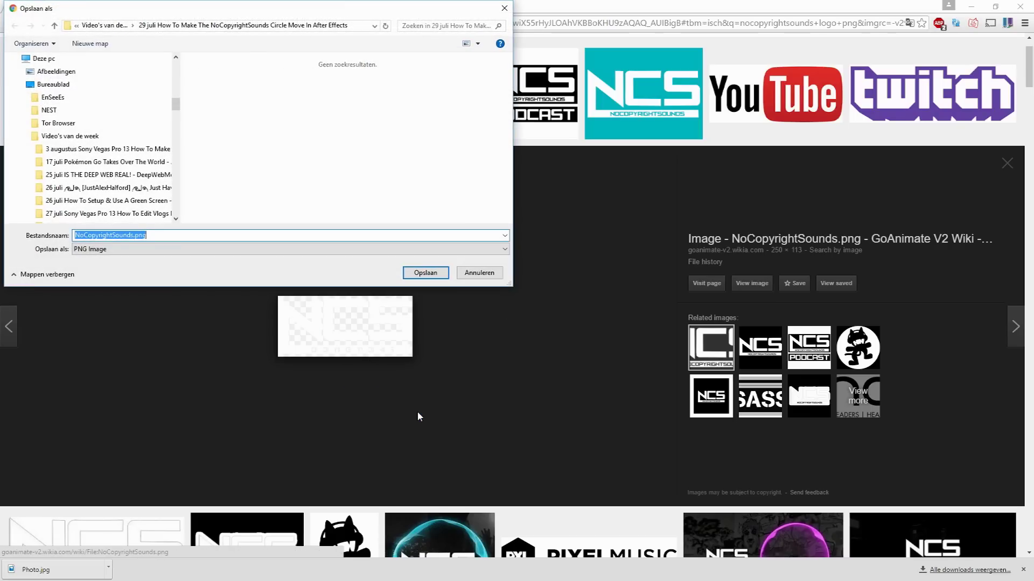
pyautogui.write('NCS Logo')
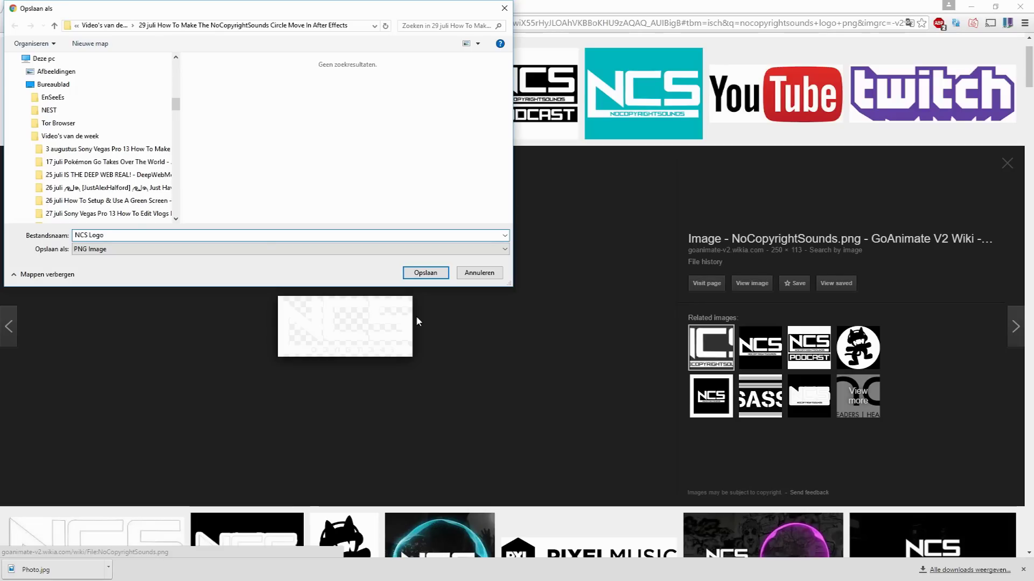
pyautogui.click(417, 272)
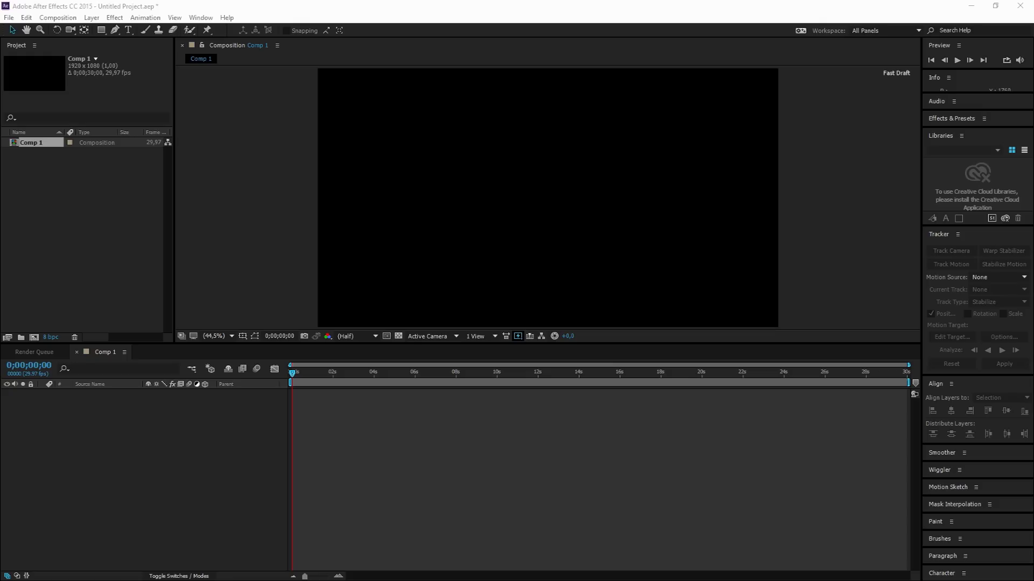
# - Import Photo.jpg into the Project panel and add it as a layer in Comp 1
pyautogui.moveTo(1033, 334); pyautogui.dragTo(75, 205)
pyautogui.moveTo(33, 156); pyautogui.dragTo(348, 418)
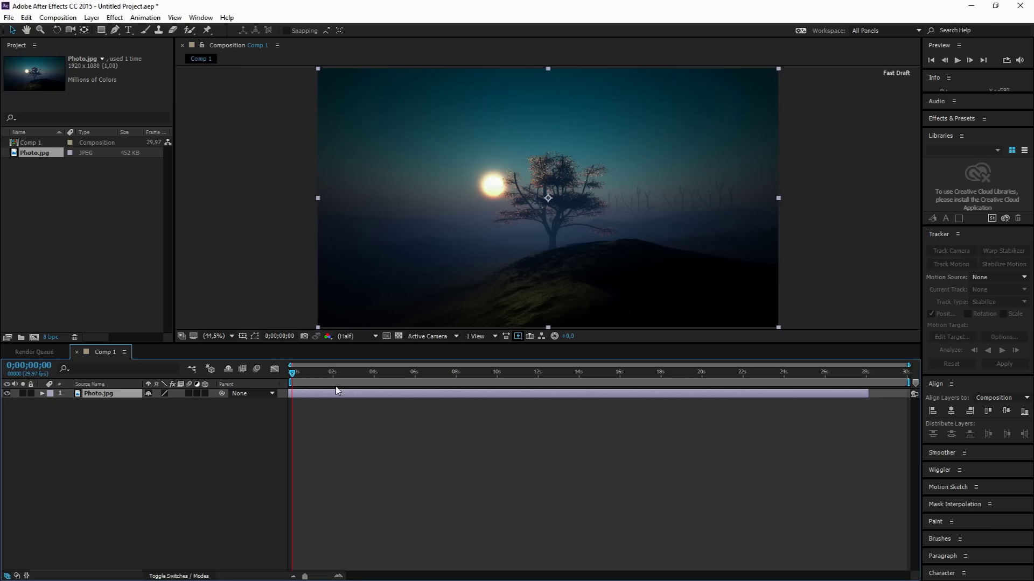
pyautogui.click(305, 290)
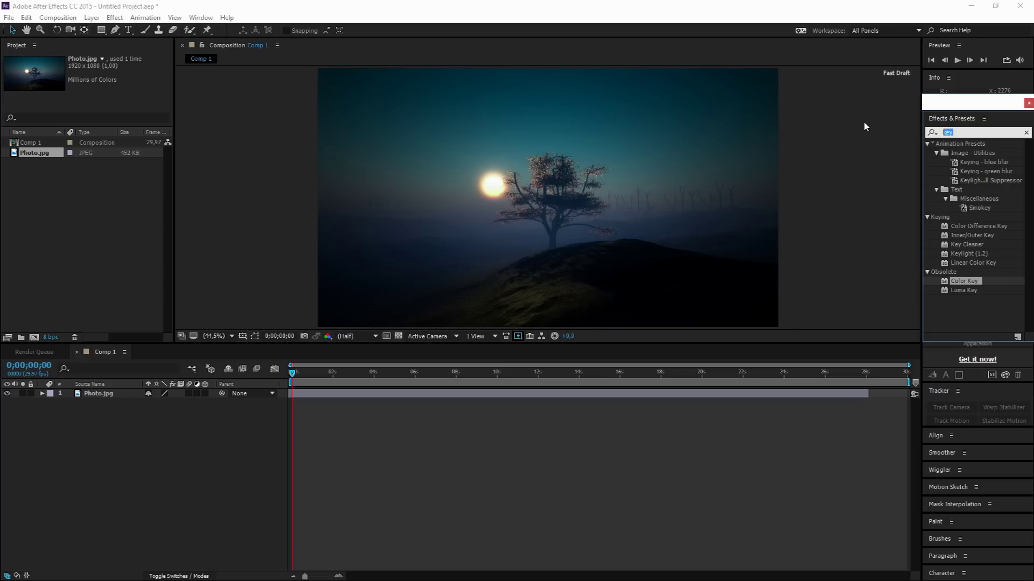
# - Apply Brightness & Contrast to the Photo.jpg layer with Brightness -48
pyautogui.click(958, 132)
pyautogui.write('brigh')
pyautogui.write('tn')
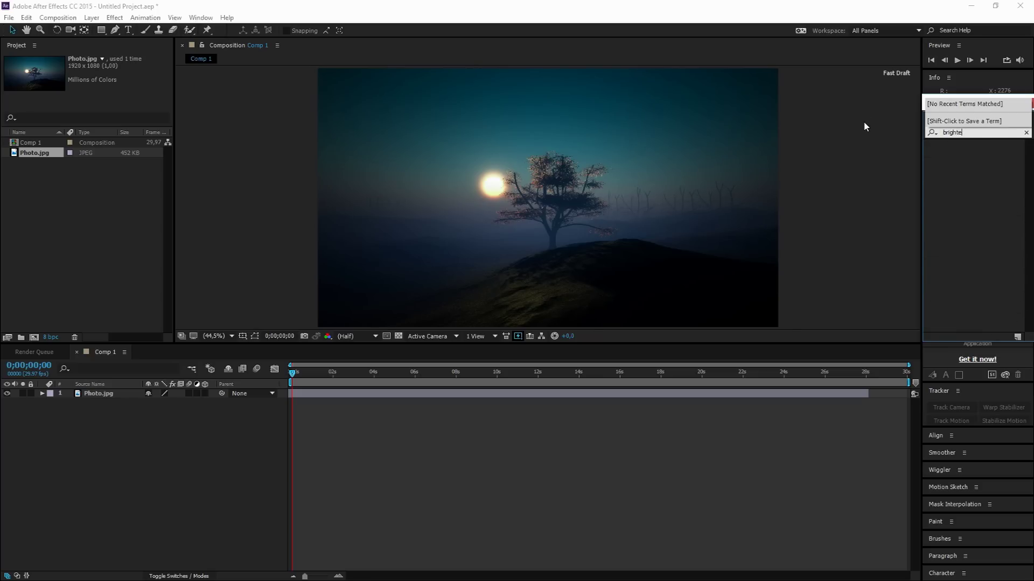
pyautogui.moveTo(958, 153); pyautogui.dragTo(648, 393)
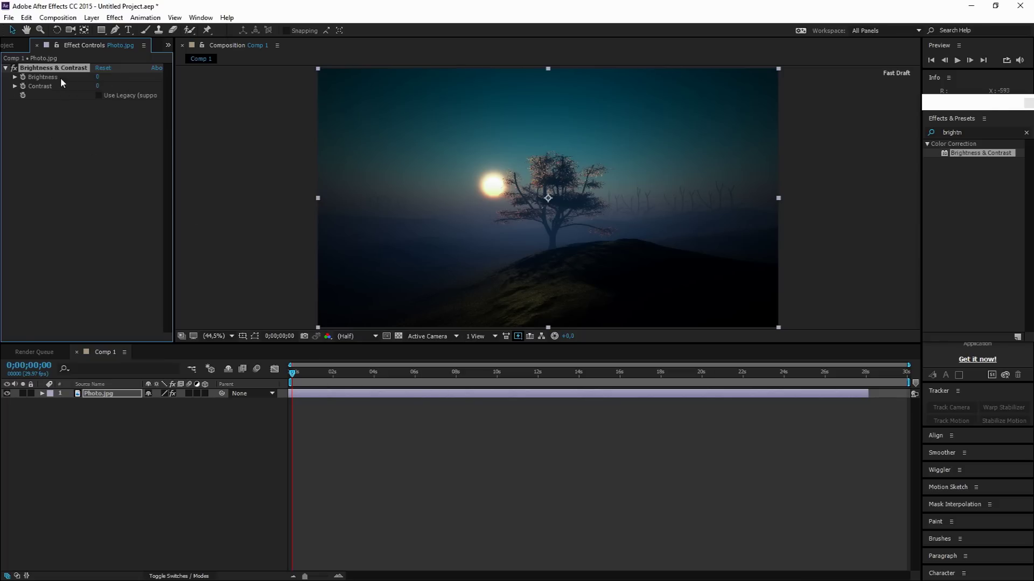
pyautogui.moveTo(99, 74); pyautogui.dragTo(99, 66)
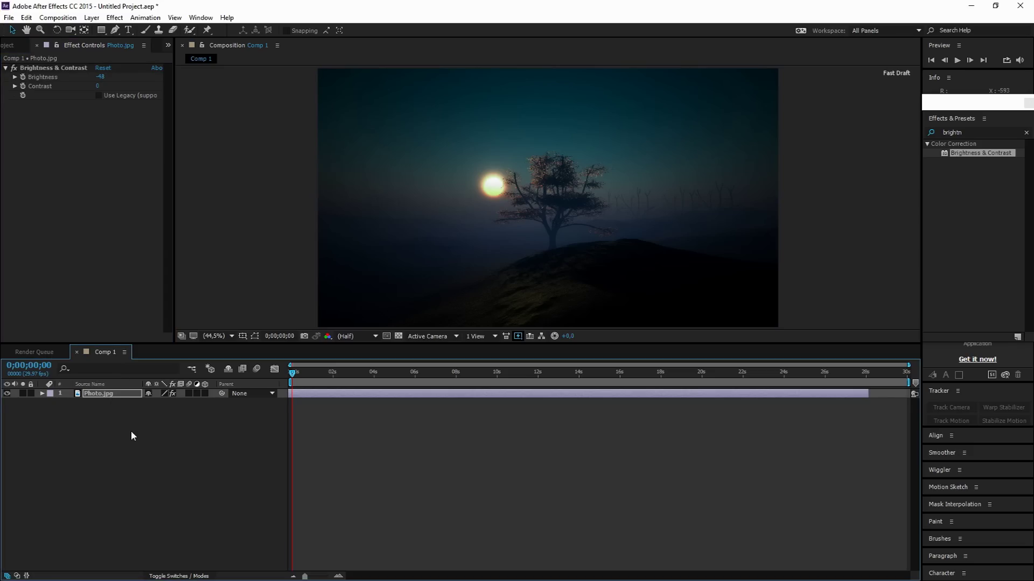
pyautogui.click(131, 431)
# - Lower the Photo.jpg layer's Transform Opacity to 50%
pyautogui.rightClick(104, 396)
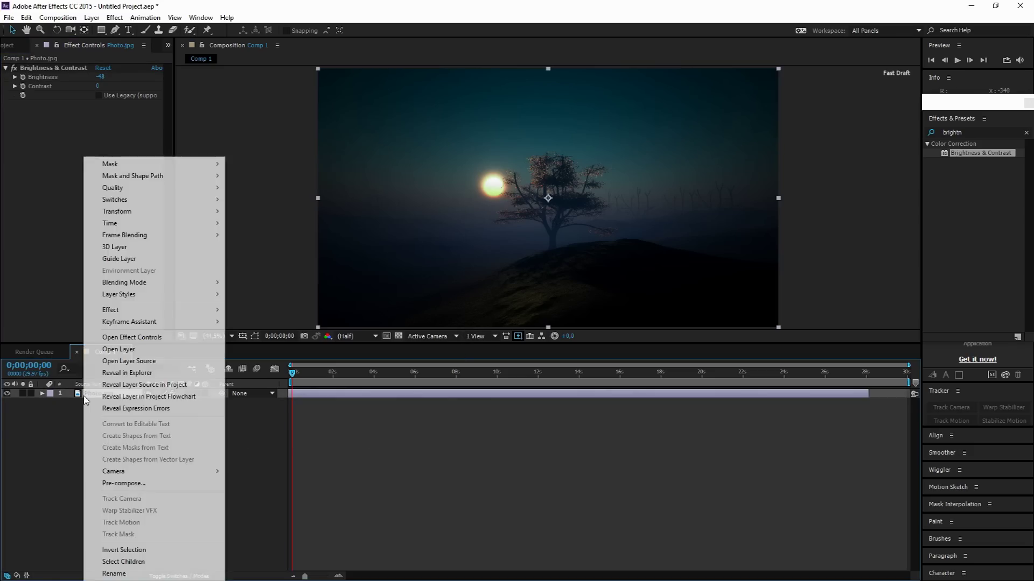
pyautogui.click(76, 415)
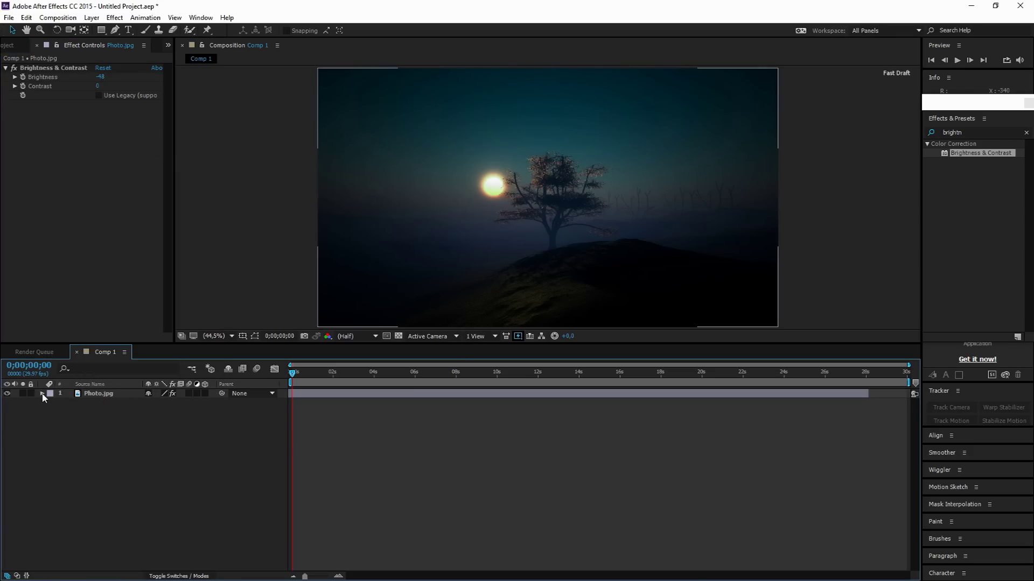
pyautogui.click(42, 393)
pyautogui.click(50, 403)
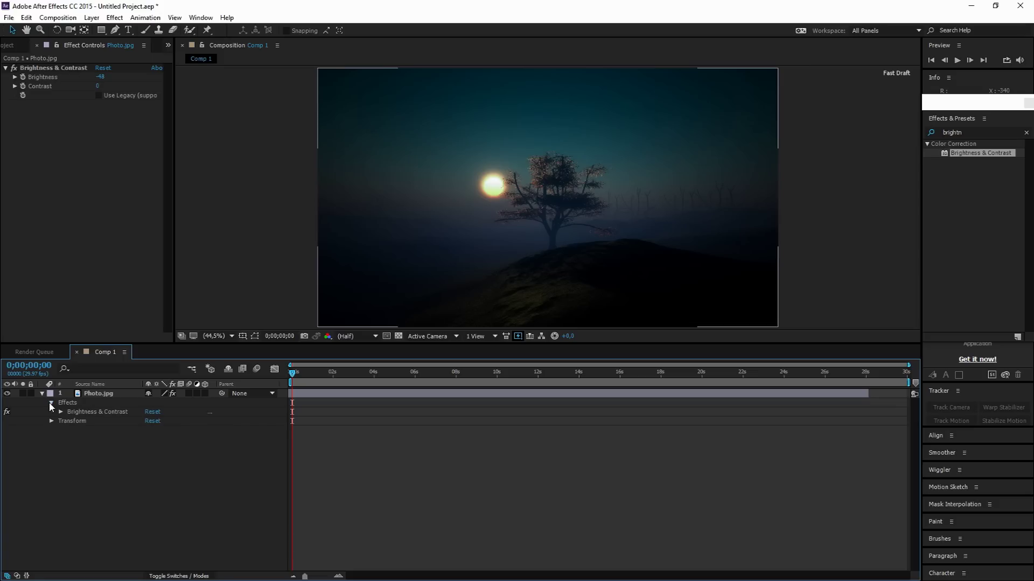
pyautogui.click(51, 421)
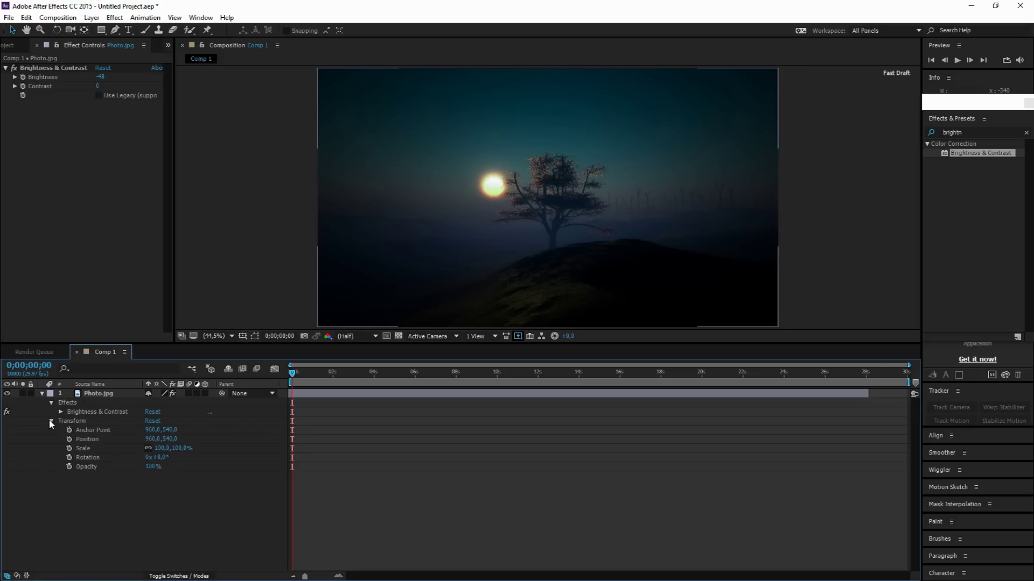
pyautogui.click(154, 466)
pyautogui.moveTo(153, 466); pyautogui.dragTo(145, 487)
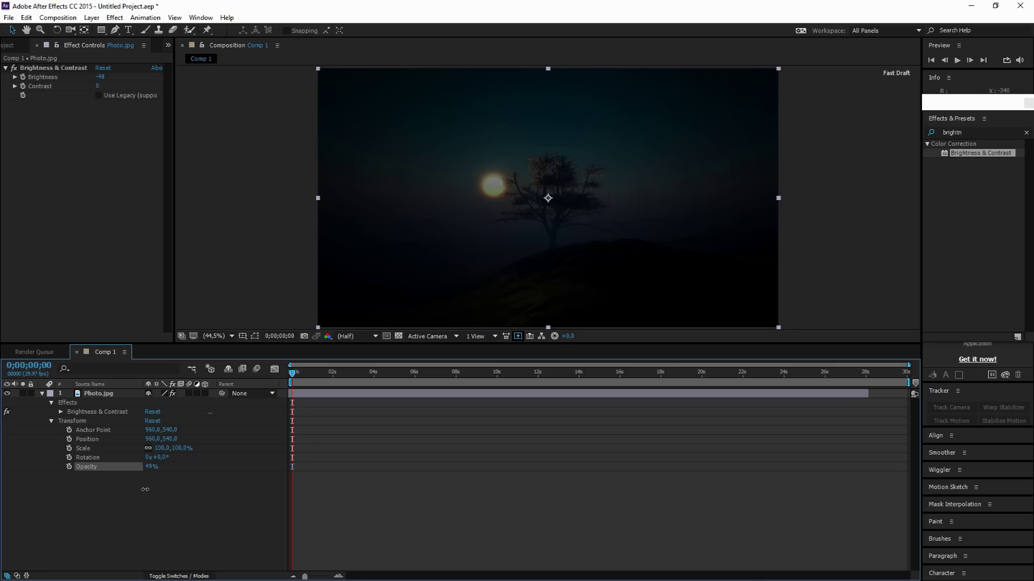
pyautogui.click(348, 507)
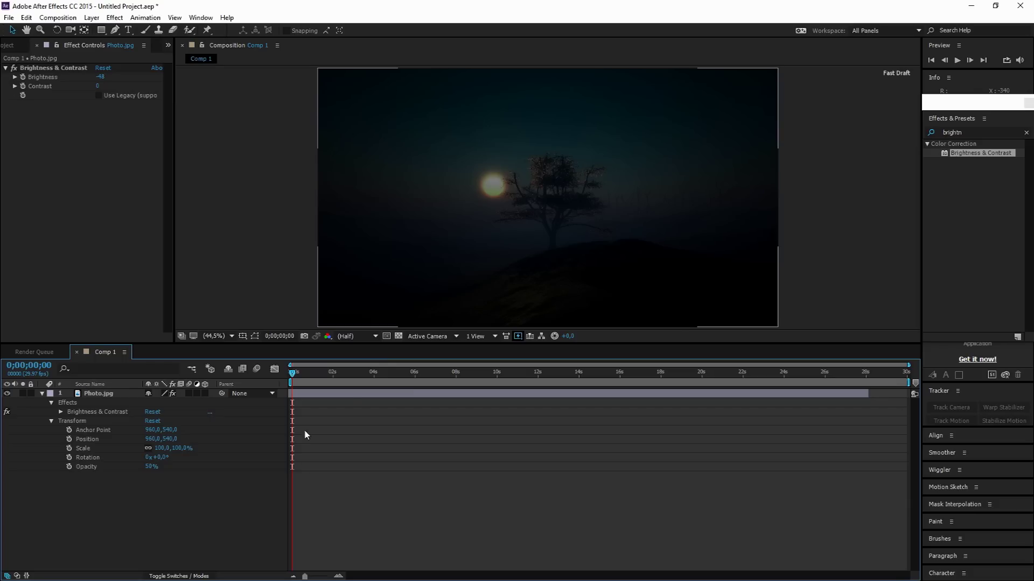
pyautogui.click(205, 216)
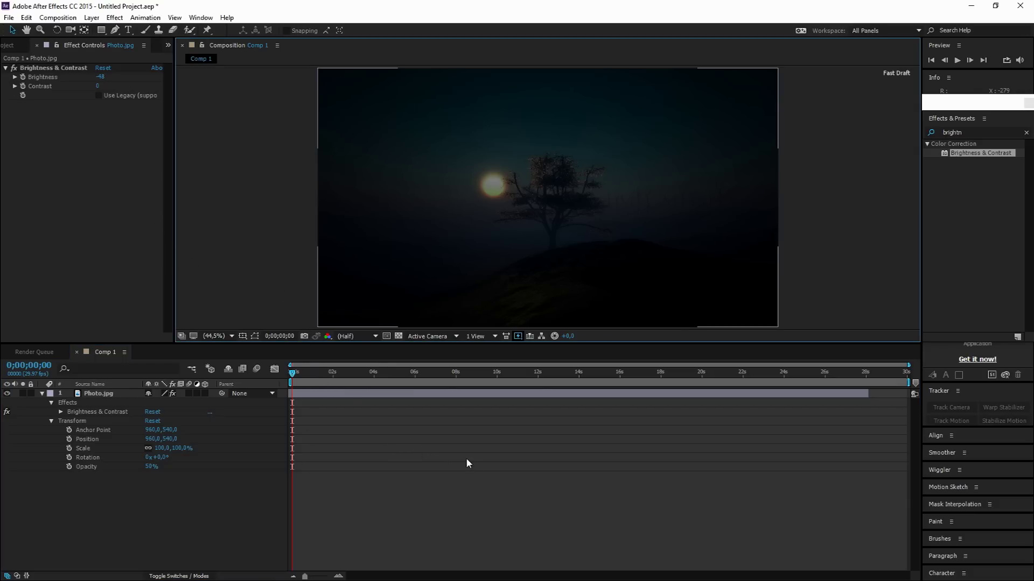
# - Import Achtergrond.jpg and place it below Photo.jpg in Comp 1, collapsing Photo.jpg's properties
pyautogui.moveTo(635, 302); pyautogui.dragTo(64, 194)
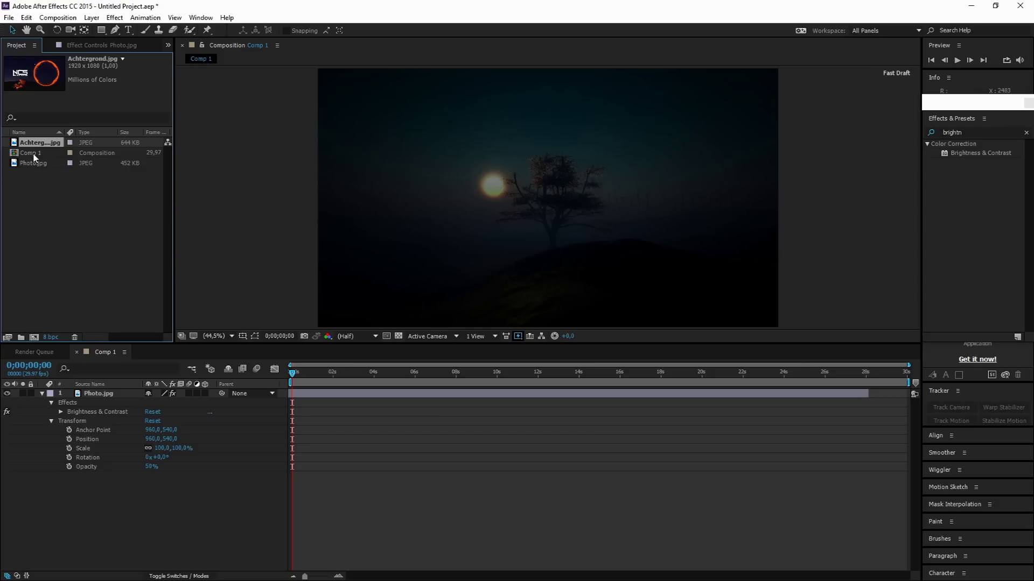
pyautogui.moveTo(33, 150); pyautogui.dragTo(324, 405)
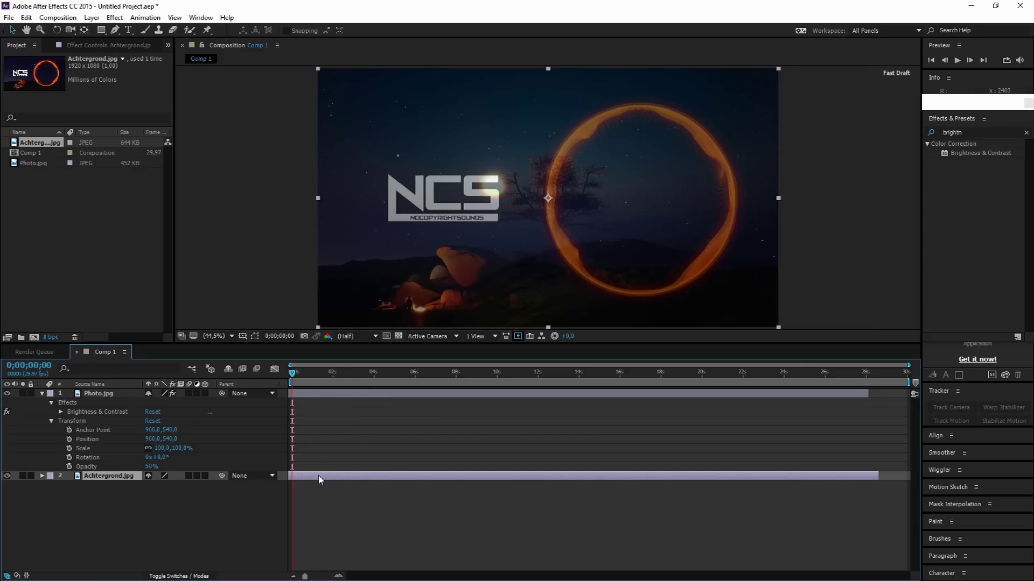
pyautogui.click(41, 394)
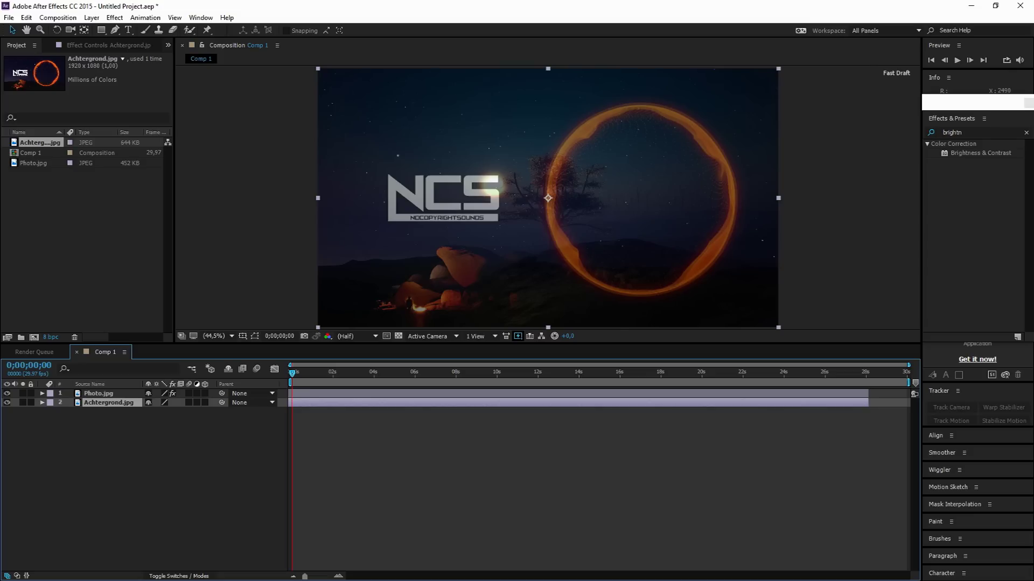
# - Add NCS LOGO PNG.png as the top layer, scale it down and align it over the reference logo
pyautogui.moveTo(619, 293); pyautogui.dragTo(294, 414)
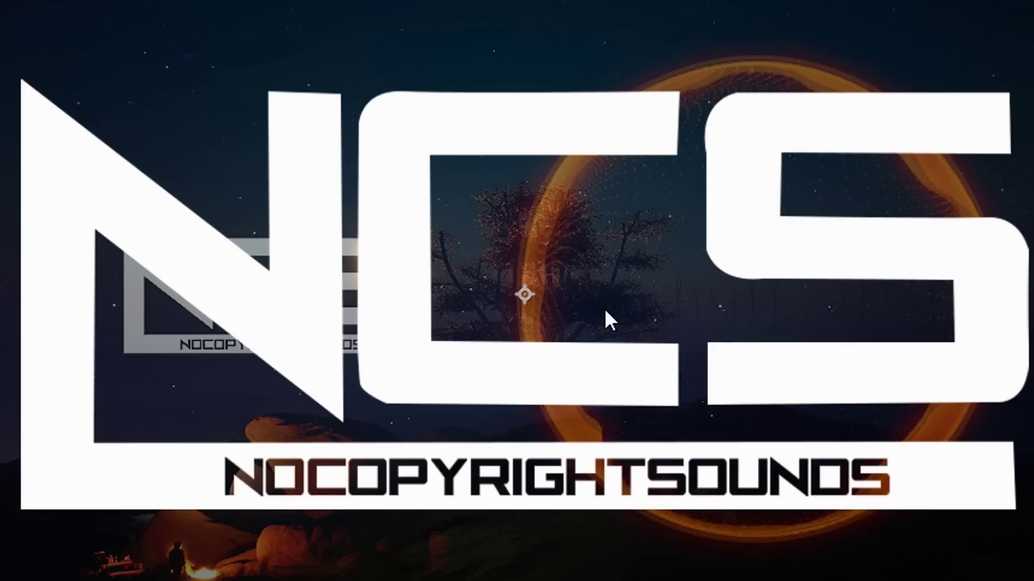
pyautogui.press(',')
pyautogui.press(',')
pyautogui.press('.')
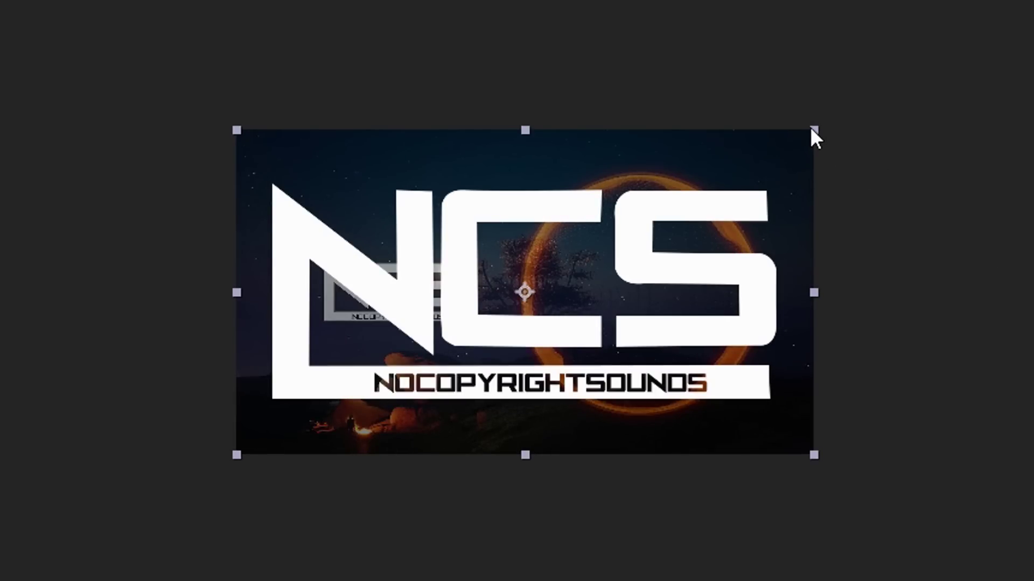
pyautogui.moveTo(812, 129); pyautogui.dragTo(634, 259)
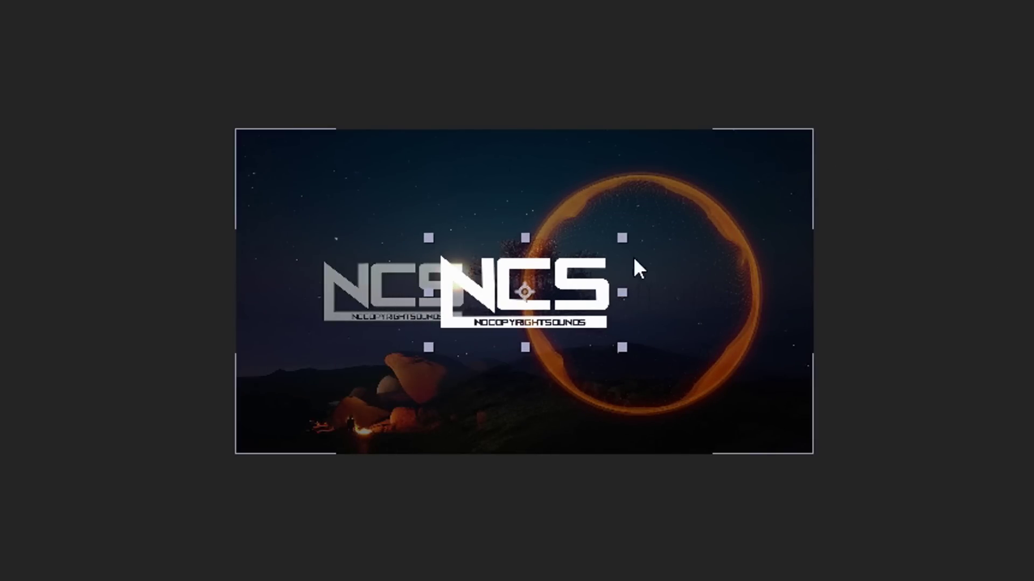
pyautogui.scroll(2, 507, 301)
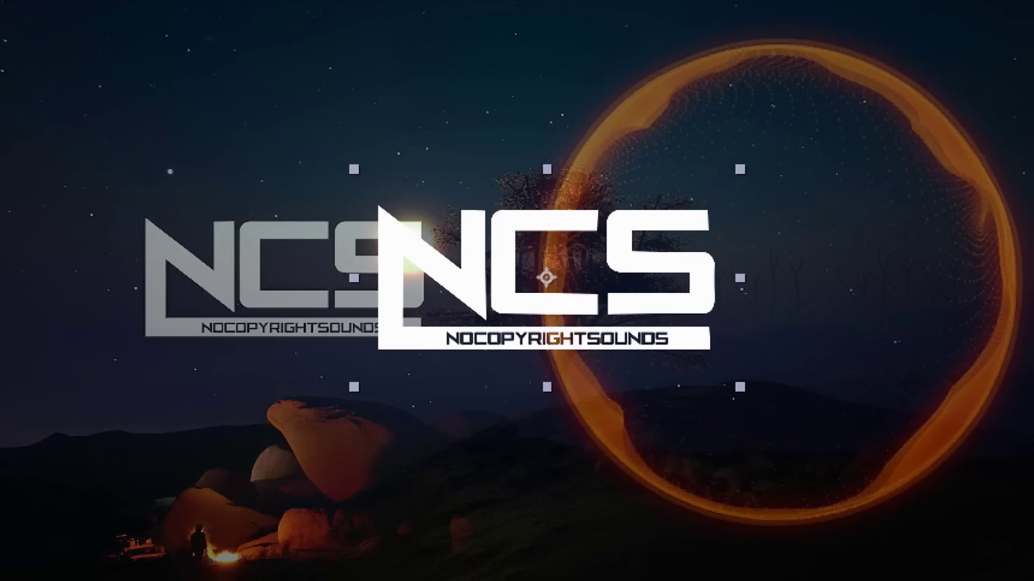
pyautogui.scroll(-1, 354, 419)
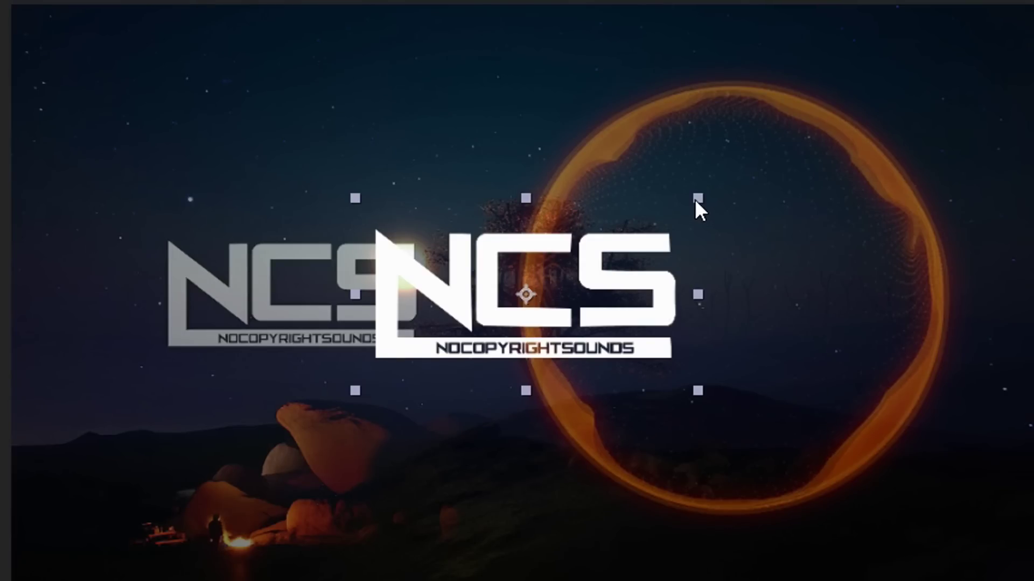
pyautogui.moveTo(696, 200); pyautogui.dragTo(664, 224)
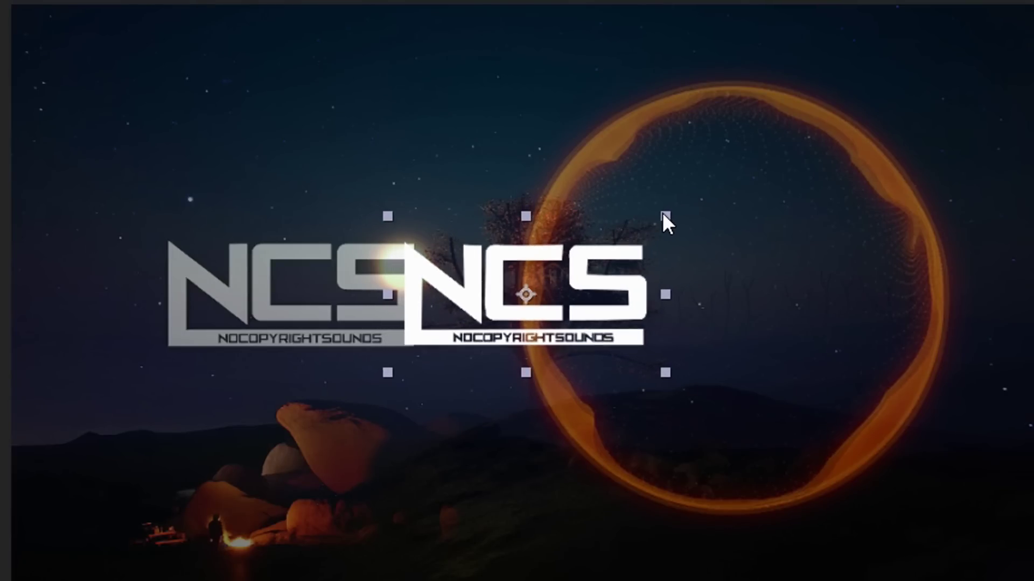
pyautogui.moveTo(568, 292); pyautogui.dragTo(336, 293)
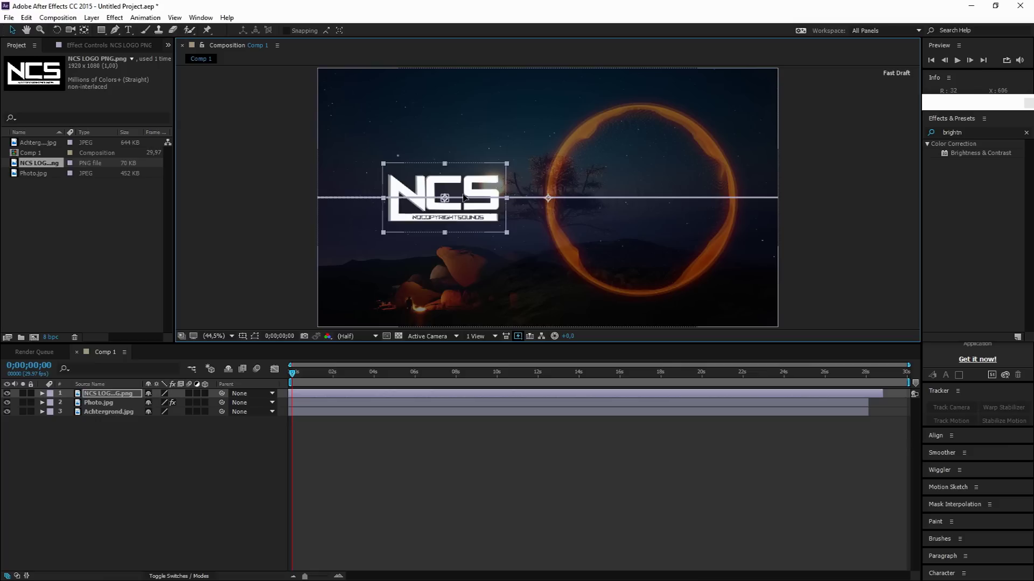
pyautogui.moveTo(464, 198); pyautogui.dragTo(463, 198)
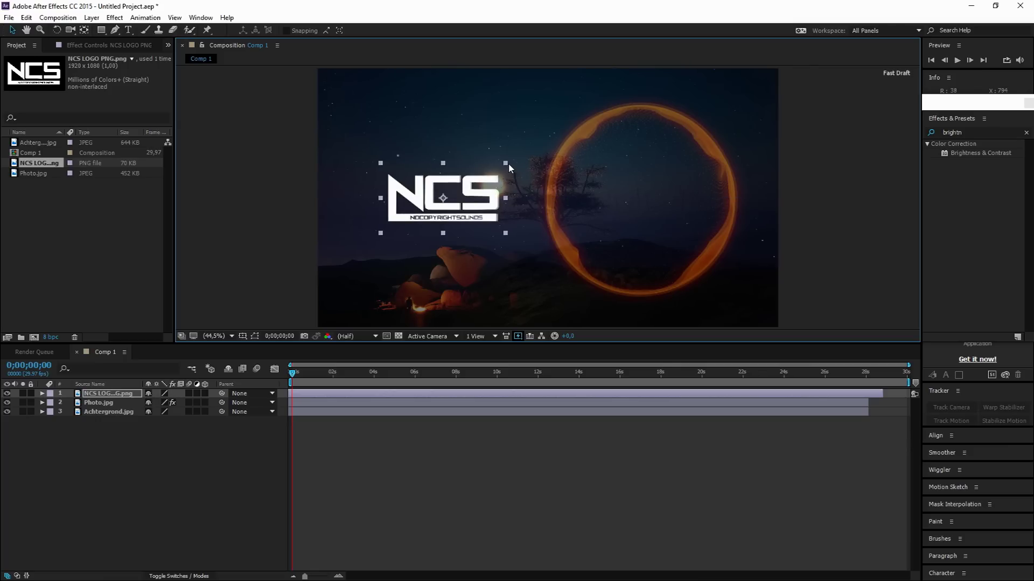
# - Hide the Achtergrond.jpg reference layer and import Visualizer NCS.wmv into the project
pyautogui.click(459, 450)
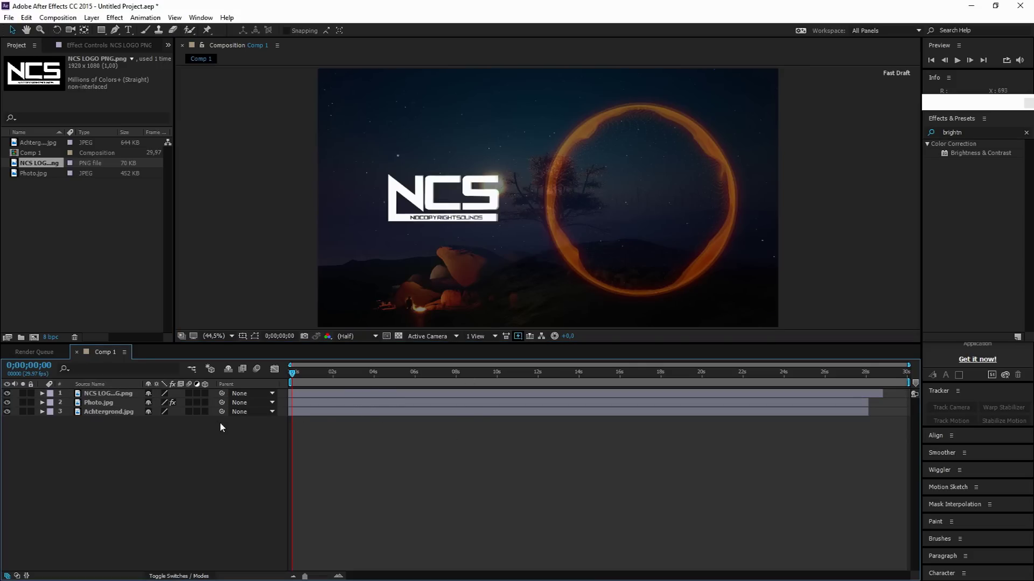
pyautogui.click(7, 411)
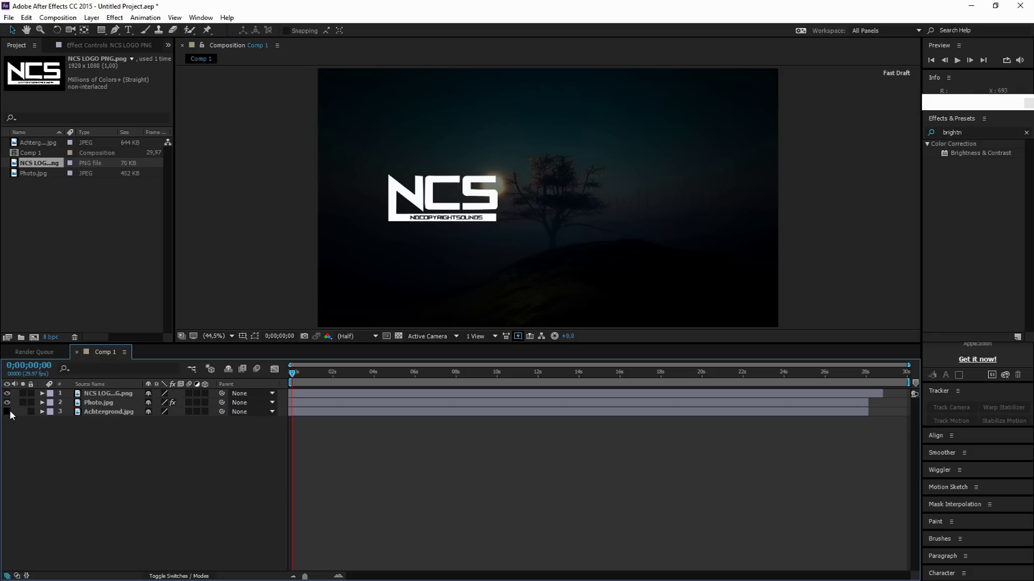
pyautogui.click(7, 412)
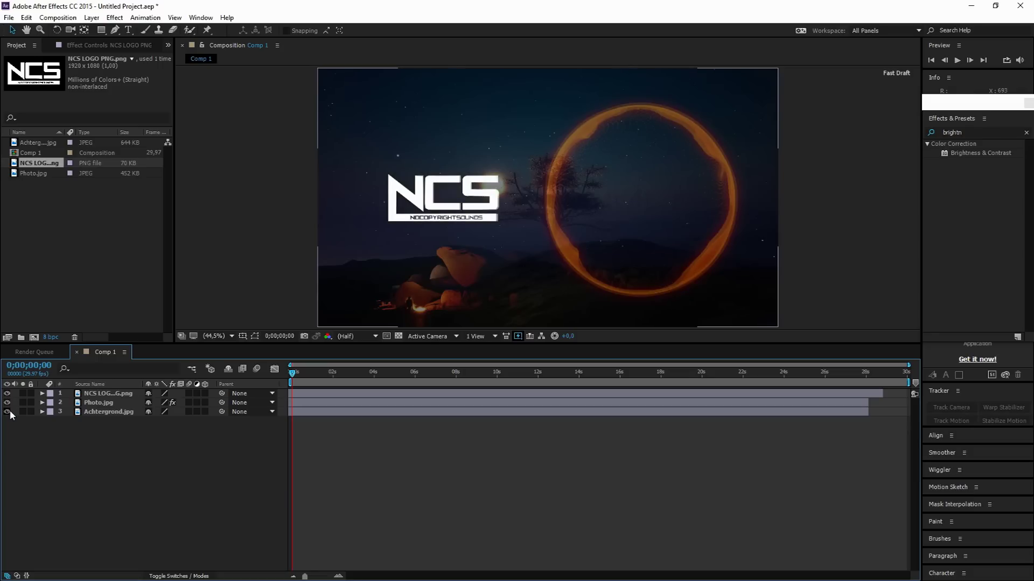
pyautogui.click(7, 412)
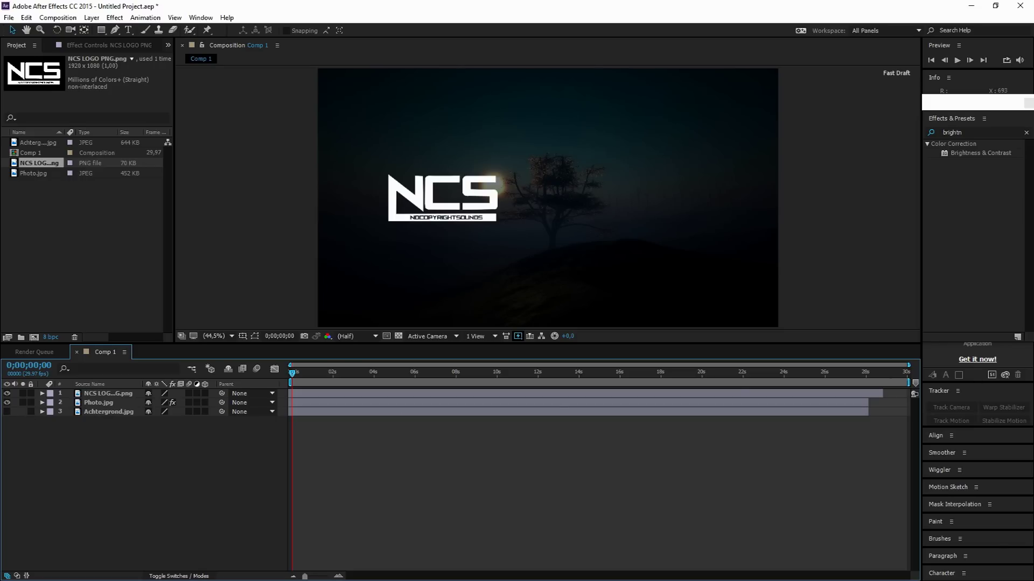
pyautogui.moveTo(1033, 415); pyautogui.dragTo(307, 425)
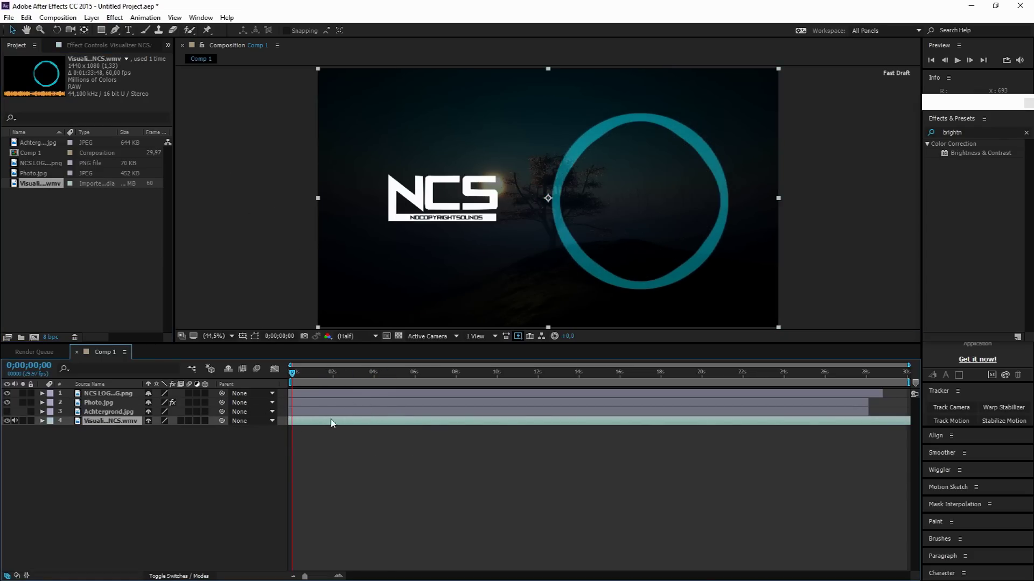
# - Move Visualizer NCS.wmv to the top and key out its black with Color Key, tolerance 32
pyautogui.moveTo(111, 423); pyautogui.dragTo(113, 390)
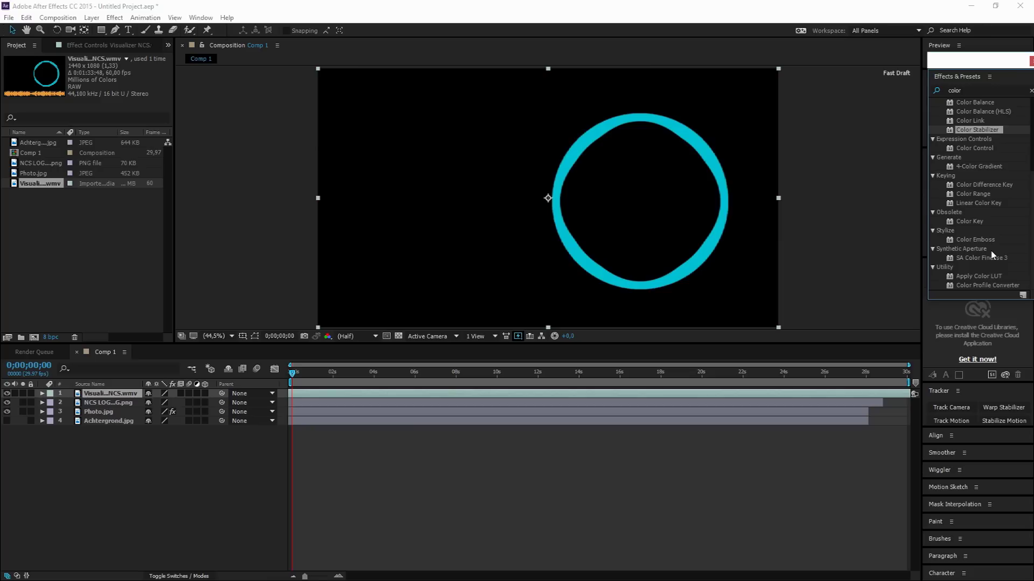
pyautogui.click(977, 222)
pyautogui.doubleClick(975, 221)
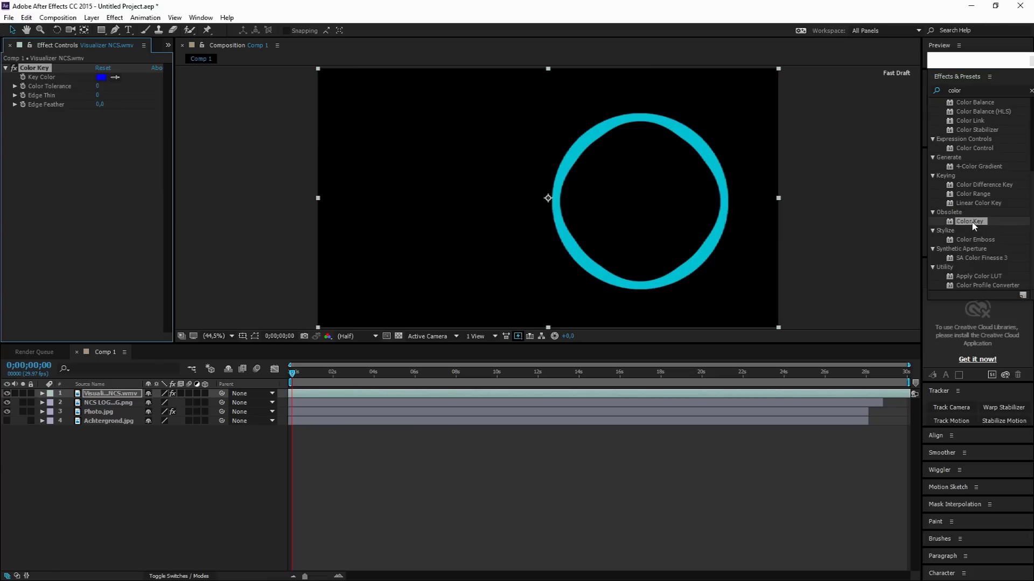
pyautogui.click(101, 77)
pyautogui.moveTo(538, 420); pyautogui.dragTo(428, 545)
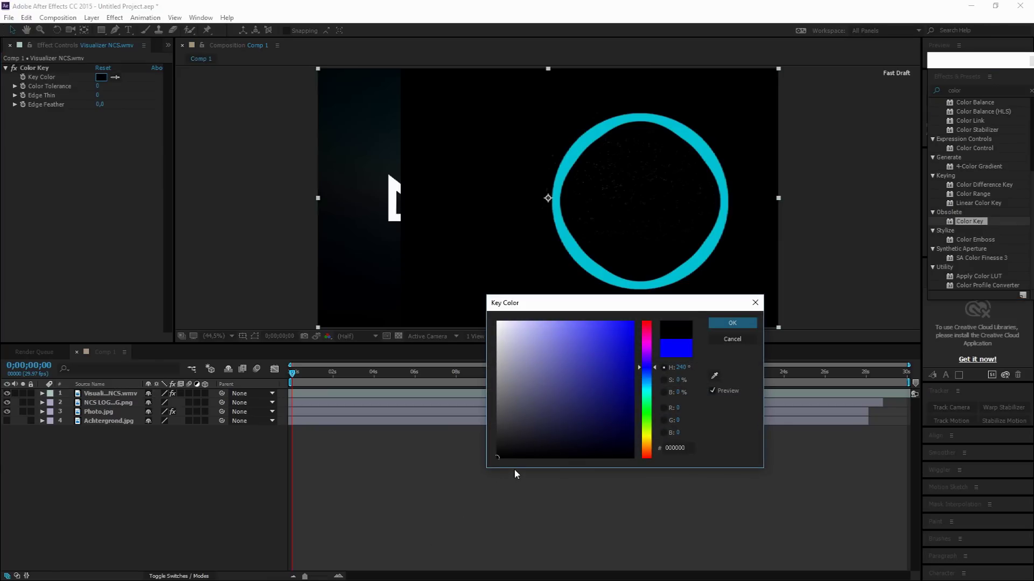
pyautogui.click(731, 323)
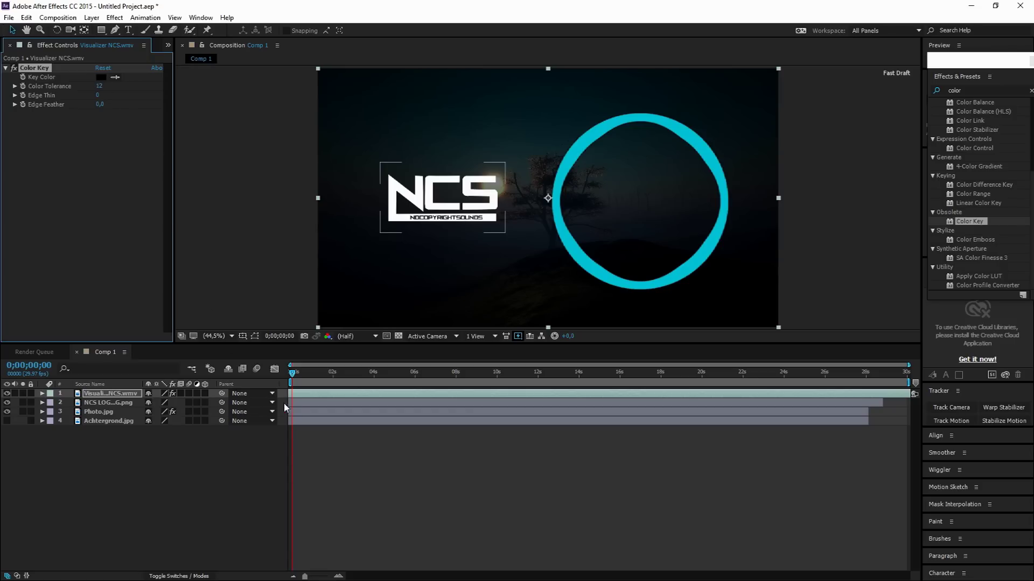
pyautogui.click(106, 393)
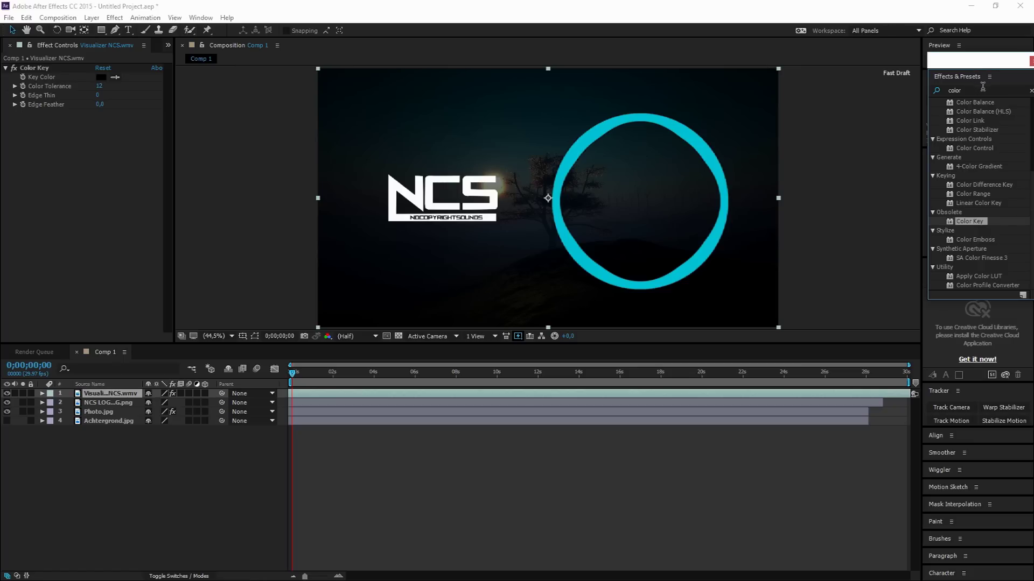
# - Apply Brightness & Contrast to Visualizer NCS.wmv and raise Brightness to 40
pyautogui.write('brightne')
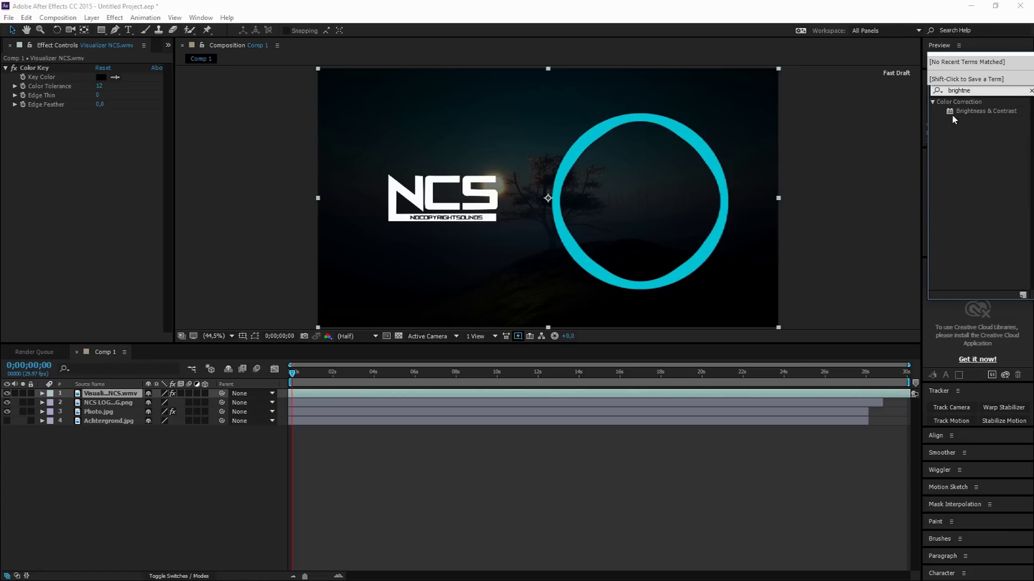
pyautogui.moveTo(963, 111); pyautogui.dragTo(657, 397)
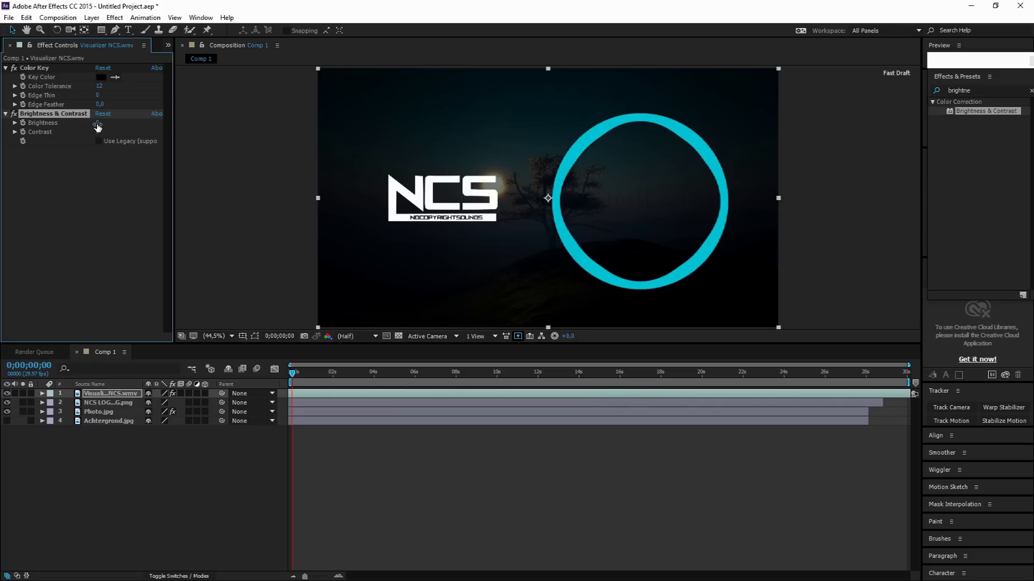
pyautogui.moveTo(98, 123); pyautogui.dragTo(132, 129)
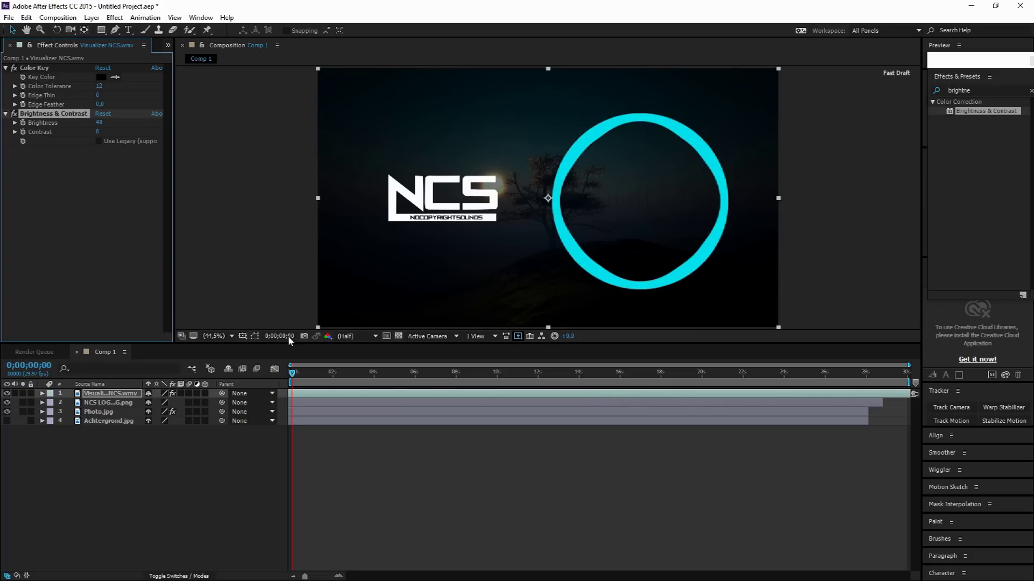